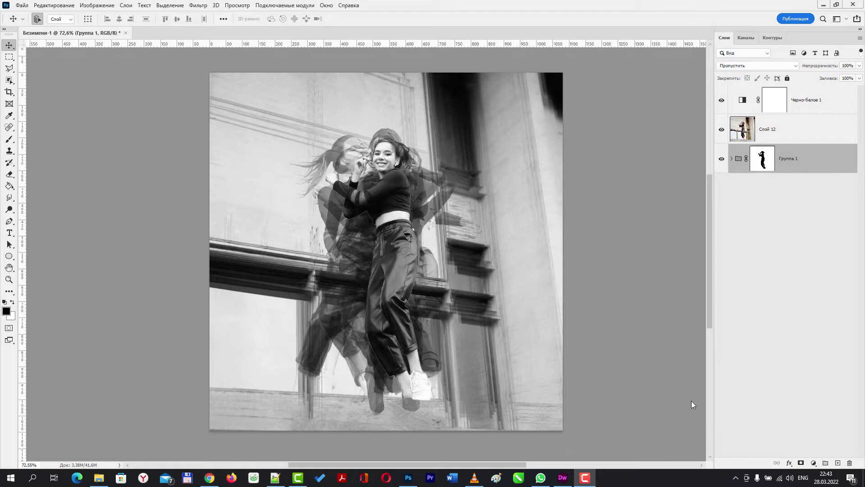
Bring the VLC window with the source jump video in front of Photoshop
click(474, 481)
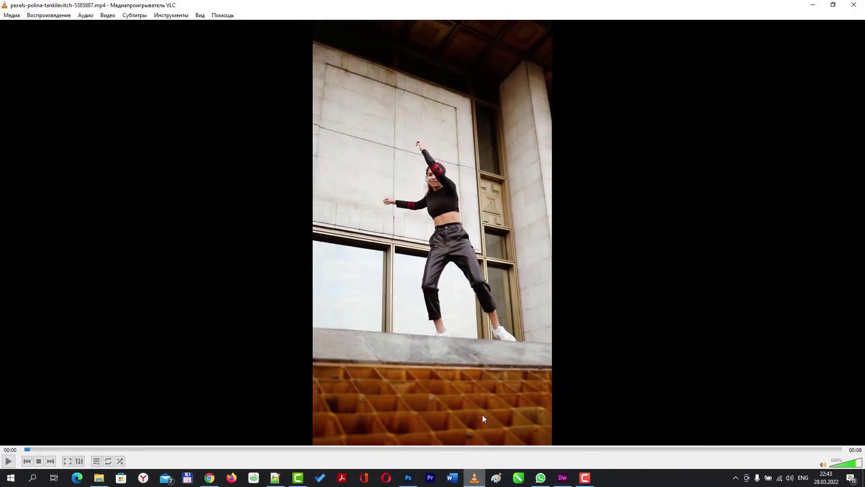
Play the jumping-woman clip through in VLC, then close the player
click(8, 461)
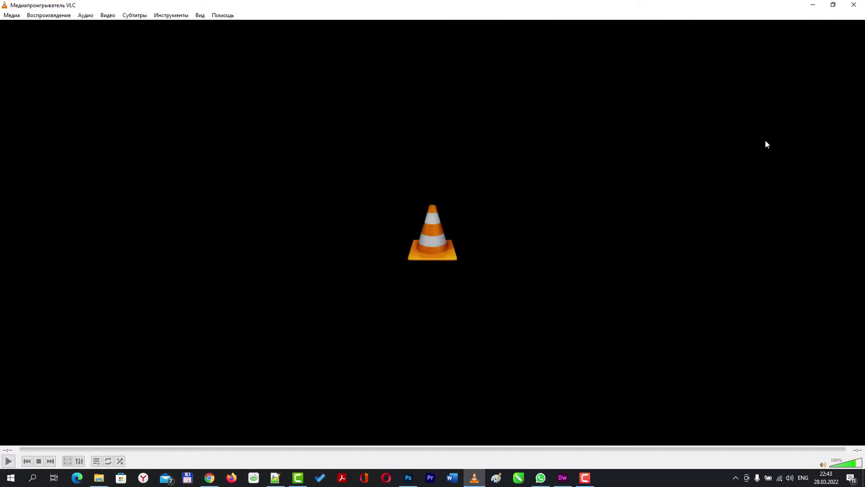
click(853, 5)
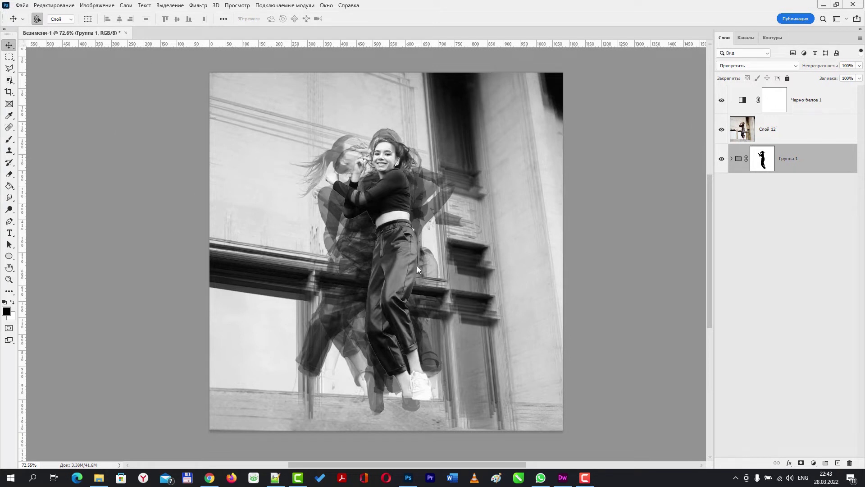
Close the finished image unsaved; load pexels-polina-tankilevitch-5385887 via Video Frames to Layers
click(126, 33)
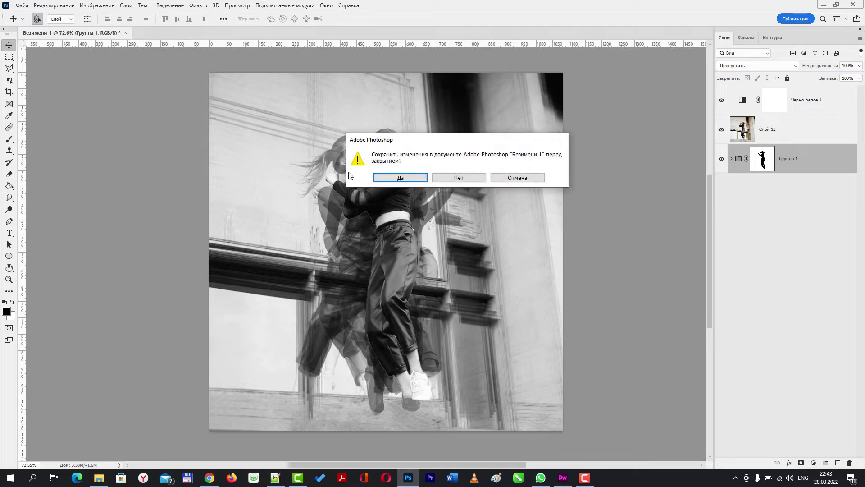
click(458, 180)
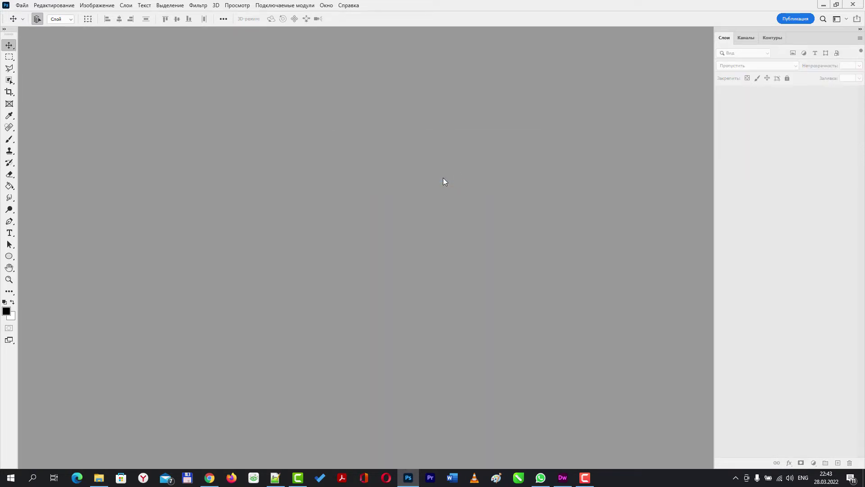
click(22, 5)
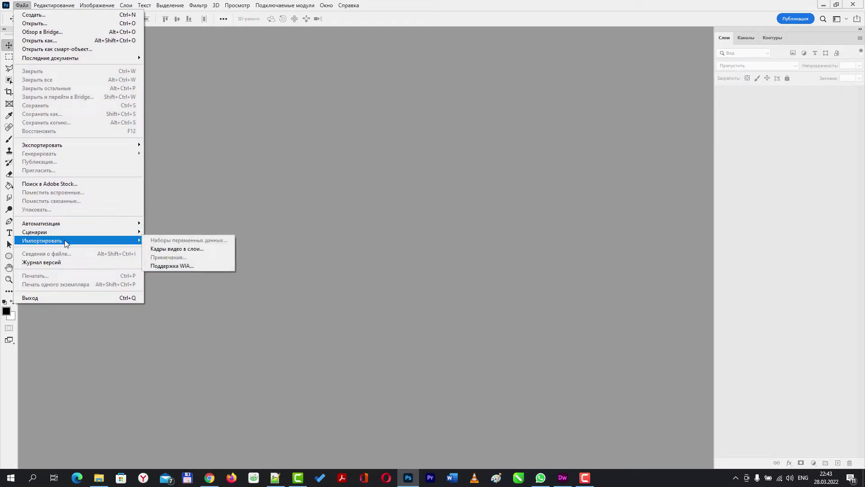
mouse_move(42, 241)
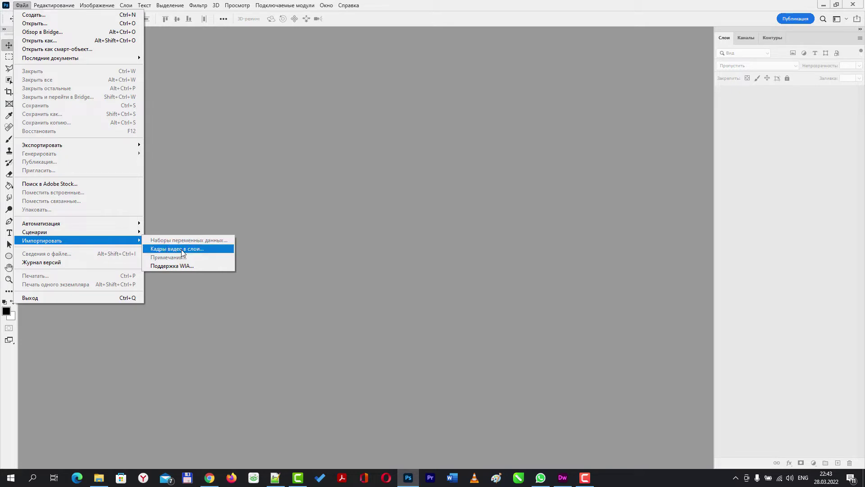
click(182, 250)
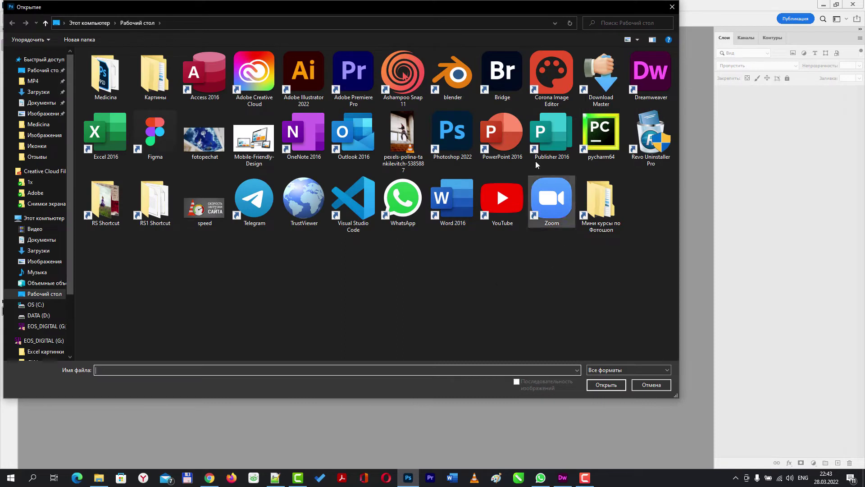
click(401, 169)
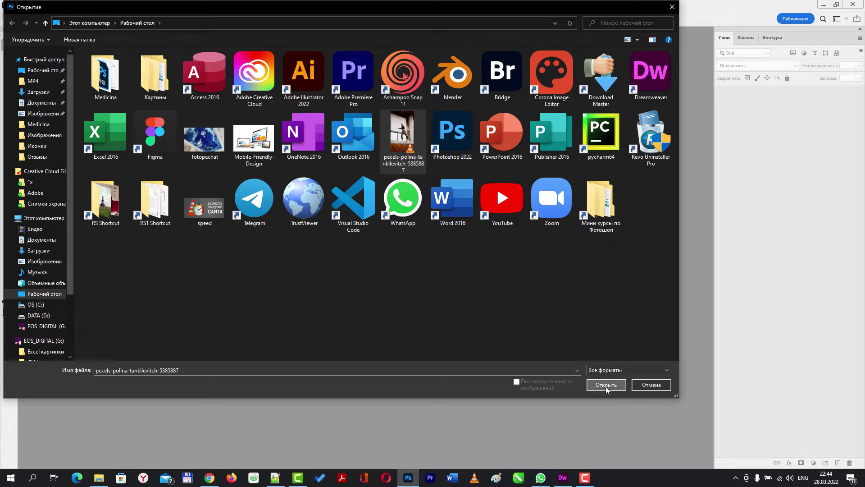
click(606, 386)
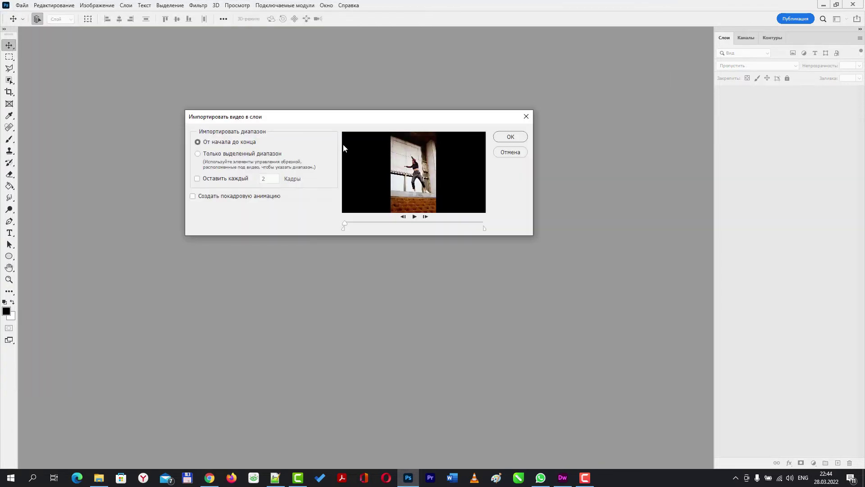
Switch the import to Selected Range Only and trim the markers to bracket the jump
drag(334, 115, 353, 133)
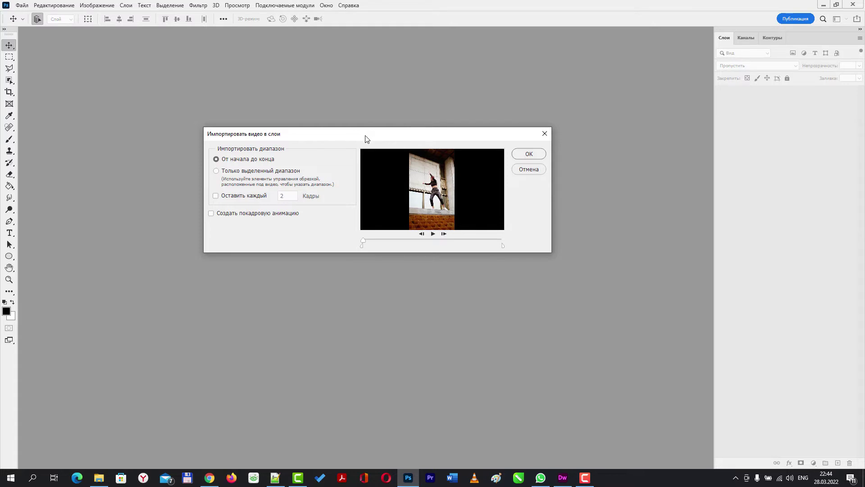
drag(365, 135, 379, 135)
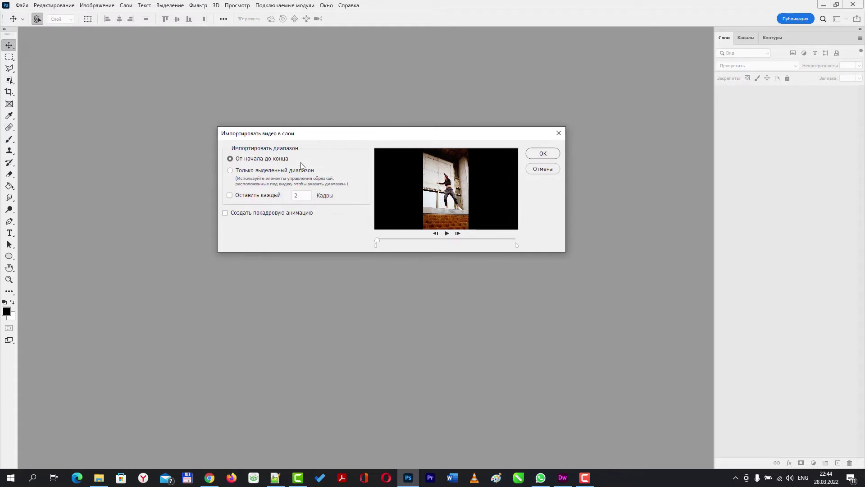
click(264, 174)
drag(436, 136, 418, 135)
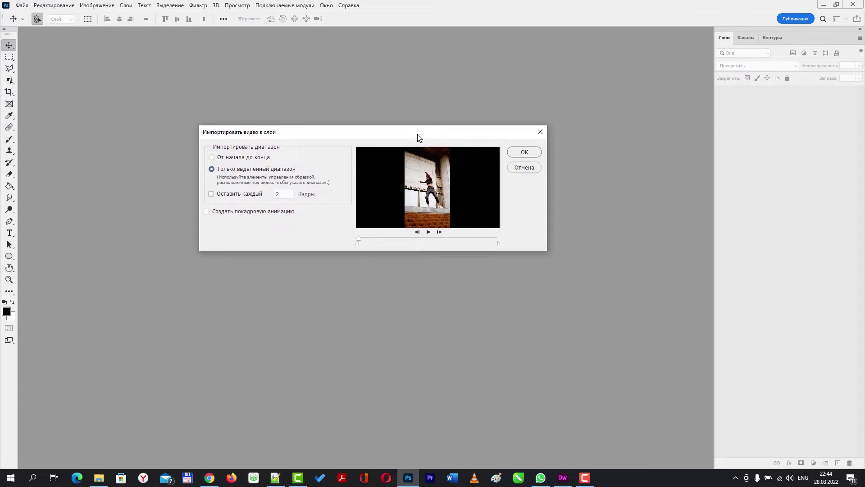
drag(358, 244, 361, 242)
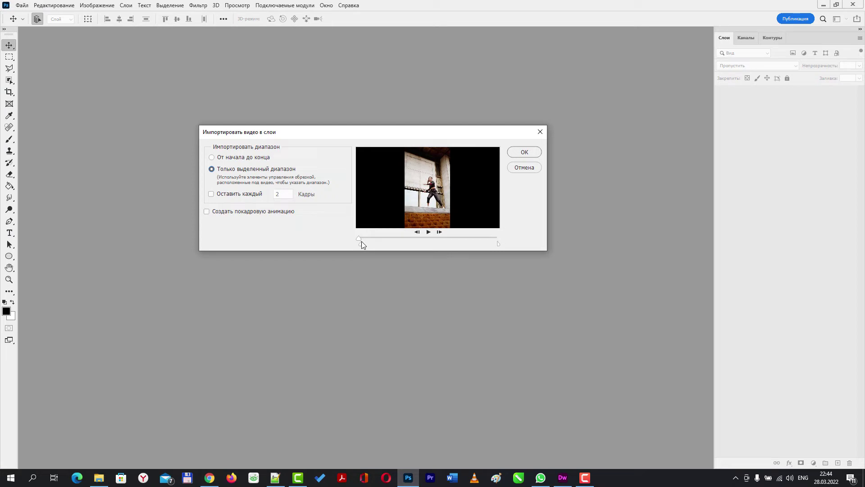
mouse_move(362, 242)
mouse_down()
mouse_move(382, 240)
mouse_move(363, 239)
mouse_move(371, 239)
mouse_up()
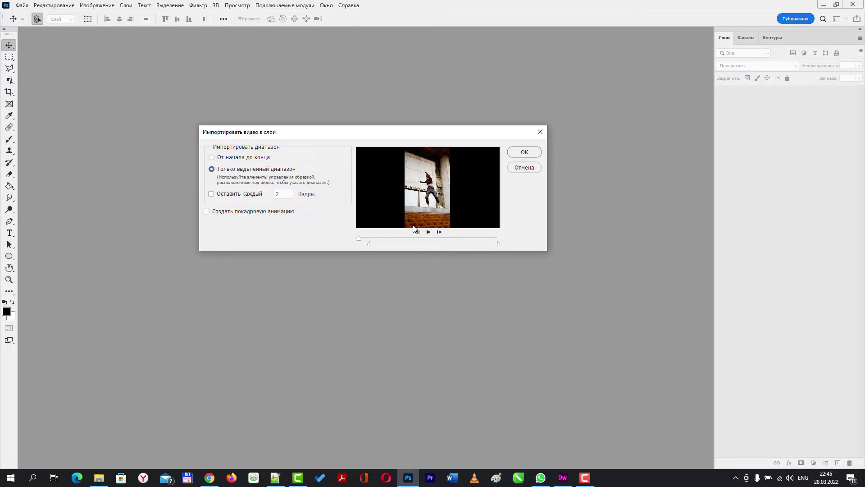
drag(367, 243, 372, 243)
drag(375, 243, 367, 242)
mouse_move(498, 243)
mouse_down()
mouse_move(480, 240)
mouse_move(494, 241)
mouse_up()
Limit the import to every 20 frames with Make Frame Animation enabled, and confirm
click(212, 197)
double_click(283, 194)
text(20)
click(208, 212)
click(526, 152)
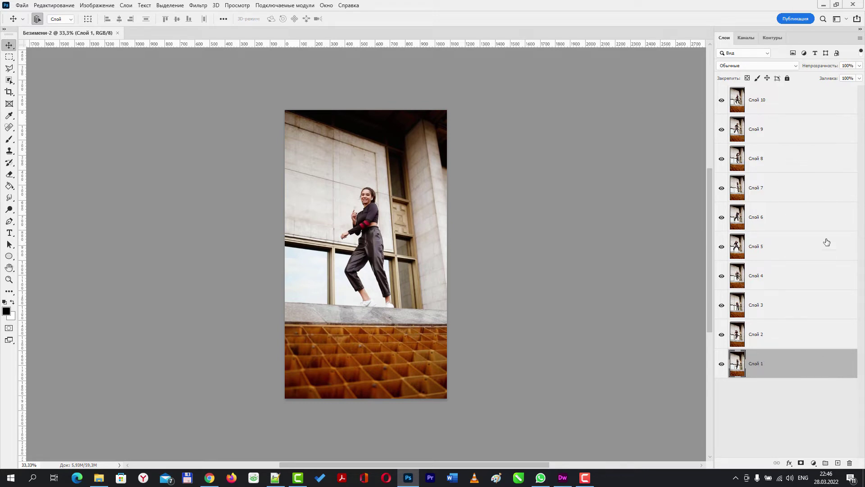
Select layers Слой 1 through Слой 10 and preview the Darken (Темнее) blend mode
shift+click(776, 105)
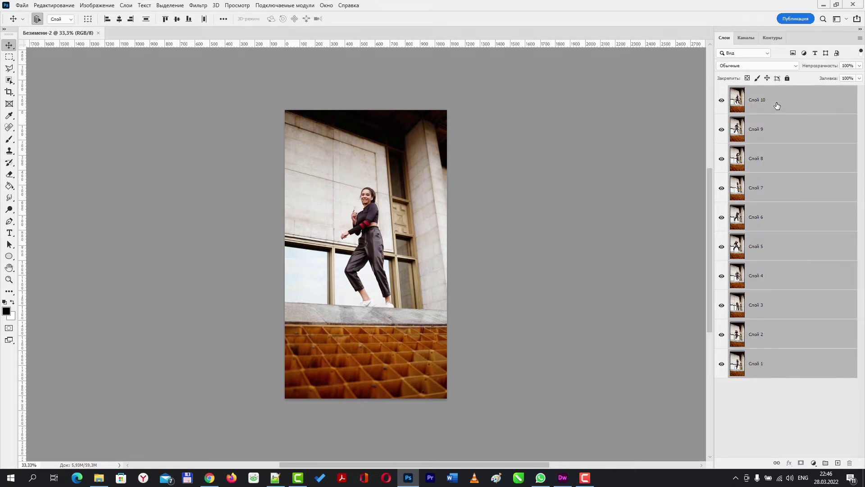
click(796, 66)
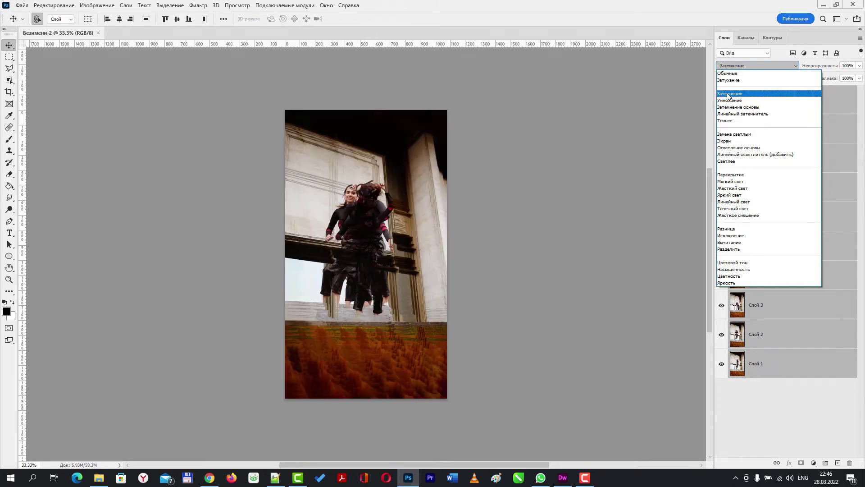
Apply Darken (Темнее) to all frames, then set Слой 1–9, excluding Слой 10, to 50% opacity
click(726, 121)
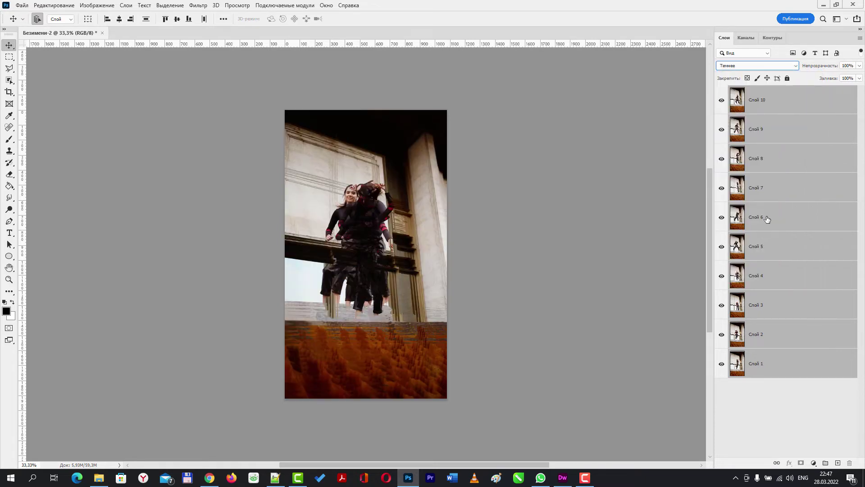
ctrl+click(799, 106)
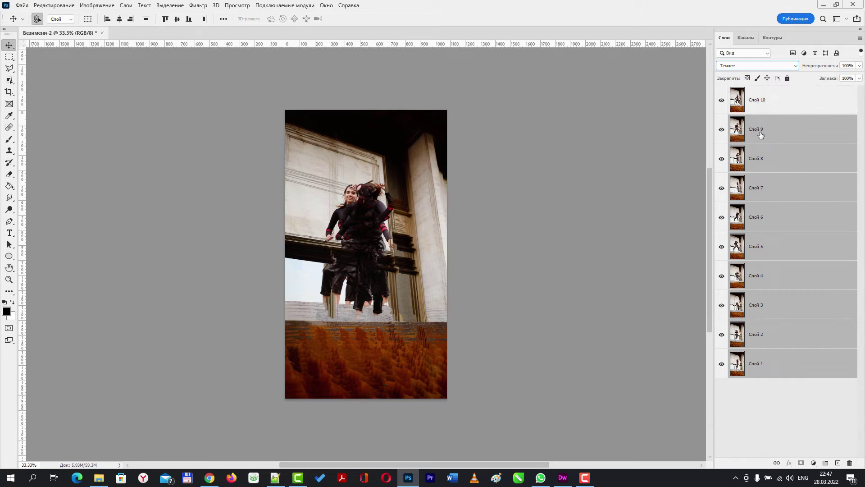
click(859, 65)
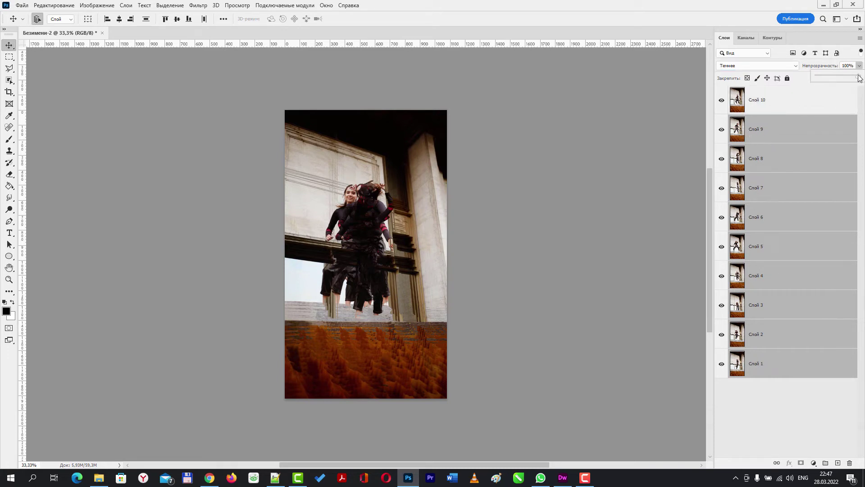
drag(858, 77, 831, 80)
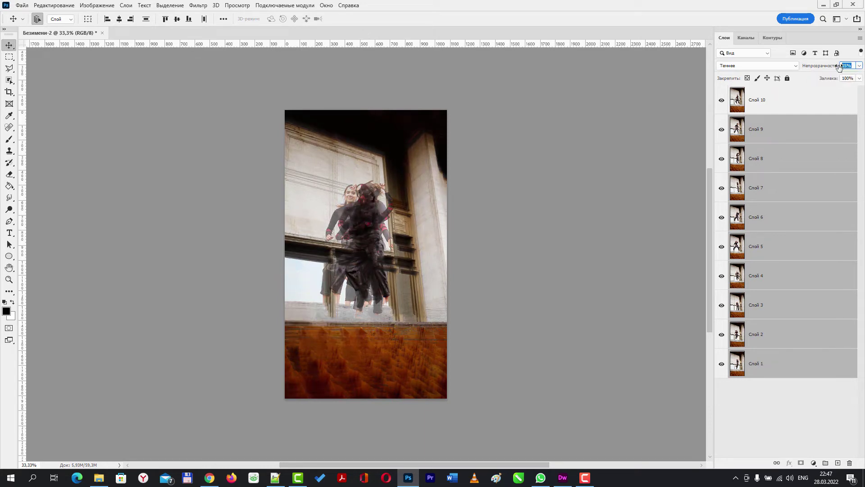
text(0)
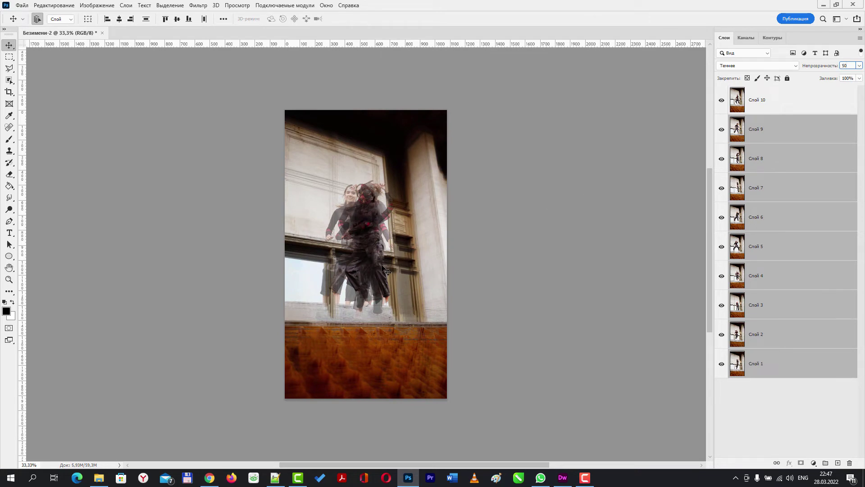
Zoom and pan onto the jumping figure, then reselect layers Слой 1 through Слой 9
click(518, 265)
scroll(438, 268, up, 1)
scroll(439, 269, up, 3)
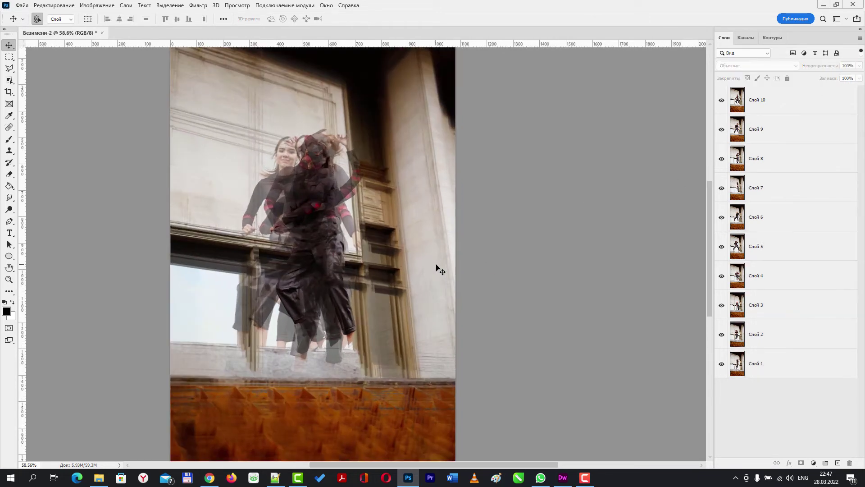
drag(426, 225, 464, 269)
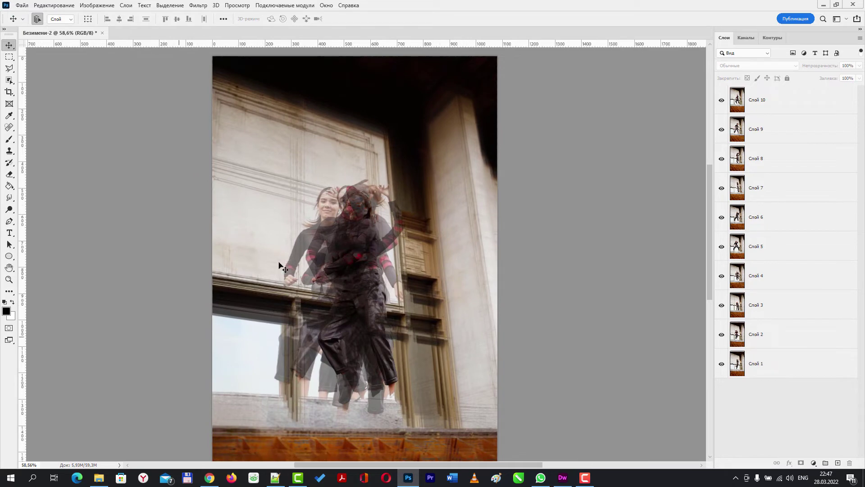
drag(373, 279, 378, 258)
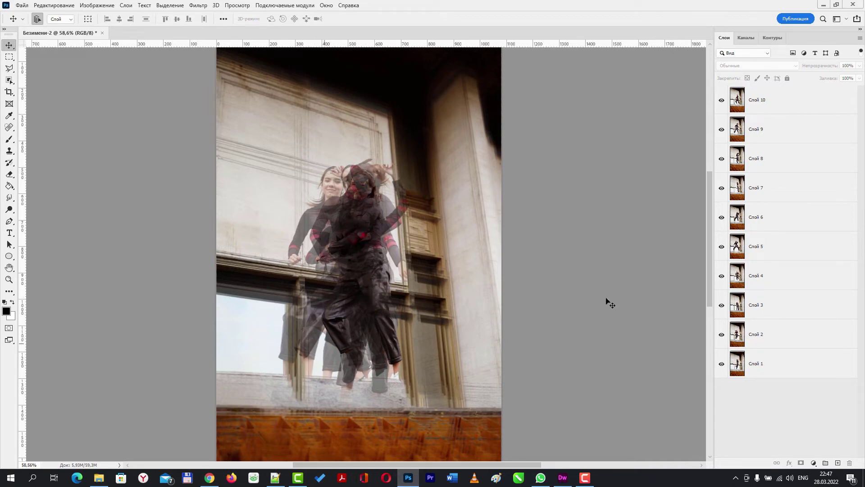
click(783, 132)
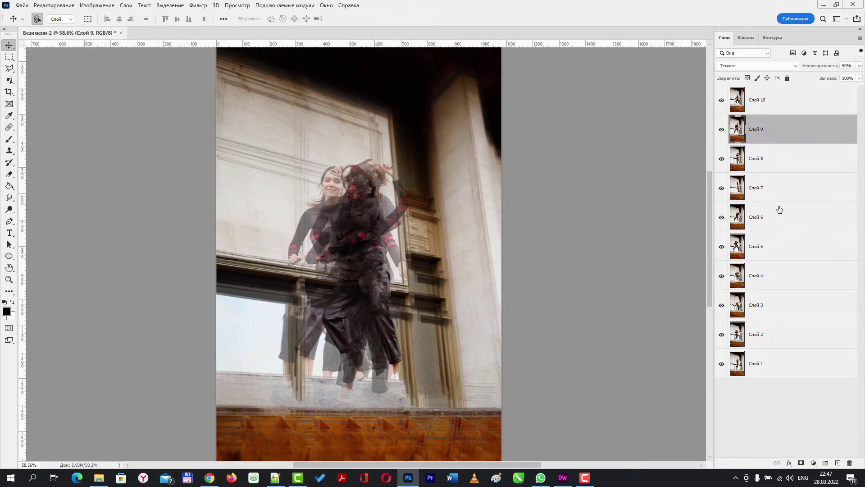
shift+click(773, 363)
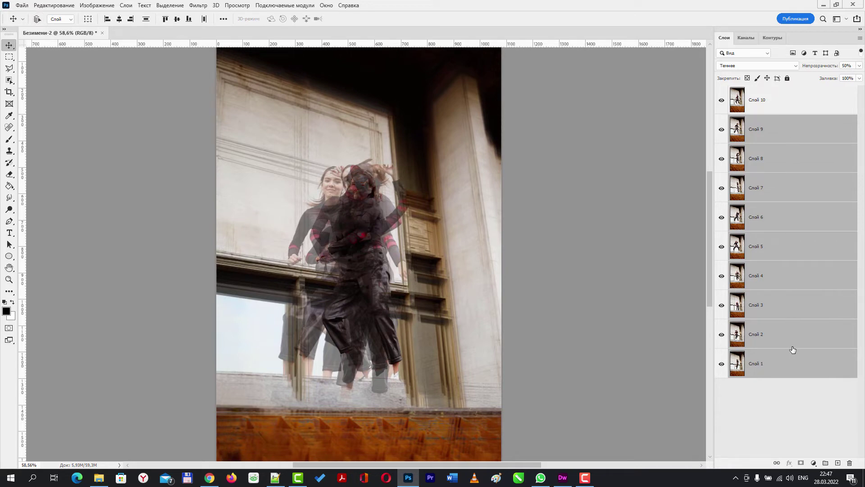
Group Слой 1–9 into Группа 1, add a white layer mask, and hide the group
key(ctrl+g)
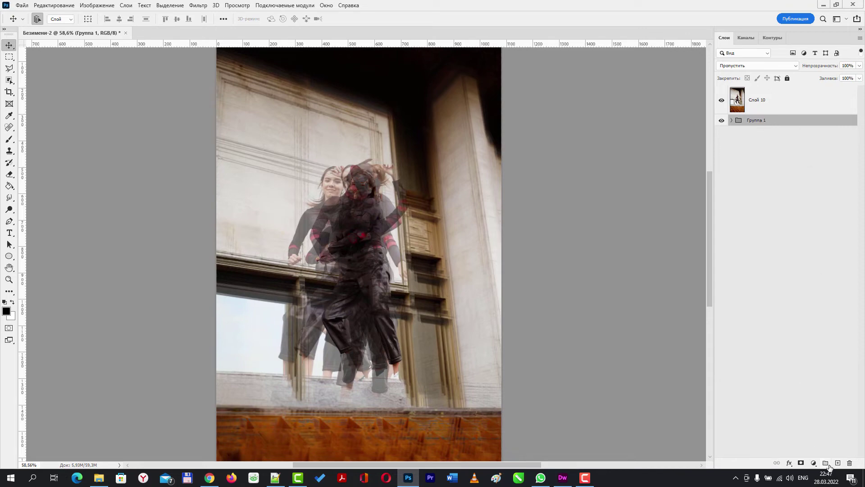
click(801, 463)
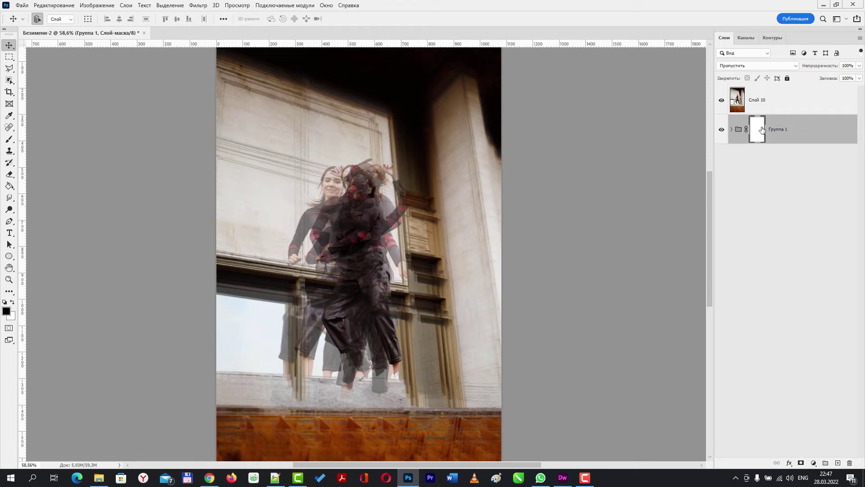
click(721, 130)
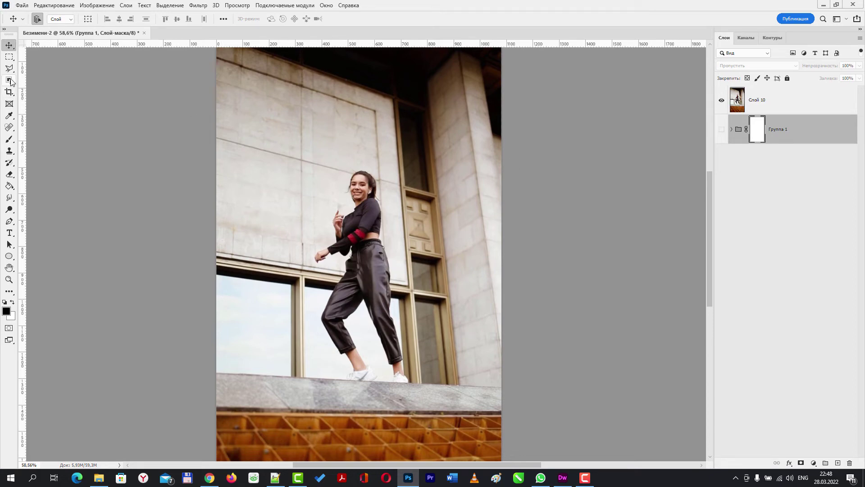
Select the woman on Слой 10 using the Object Selection tool's Select Subject
click(9, 81)
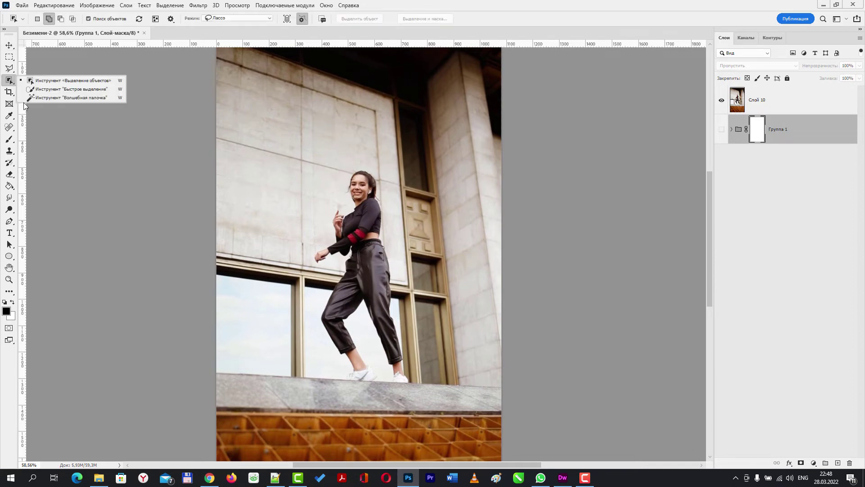
click(72, 81)
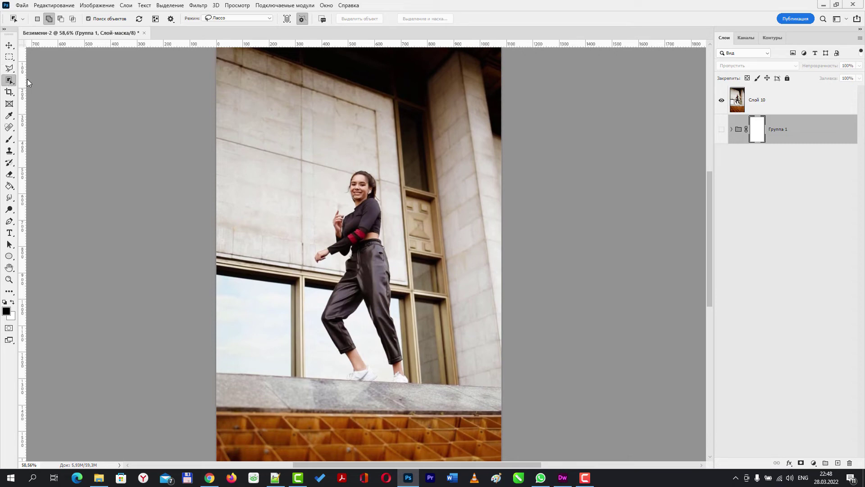
click(795, 104)
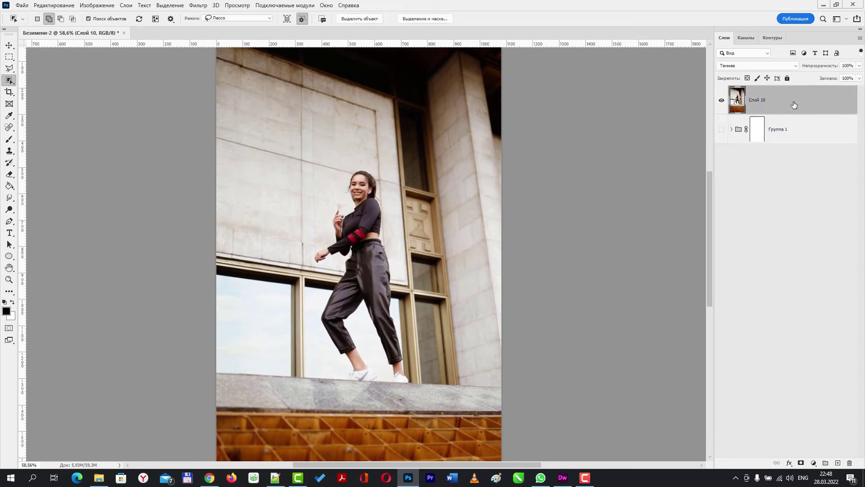
click(355, 22)
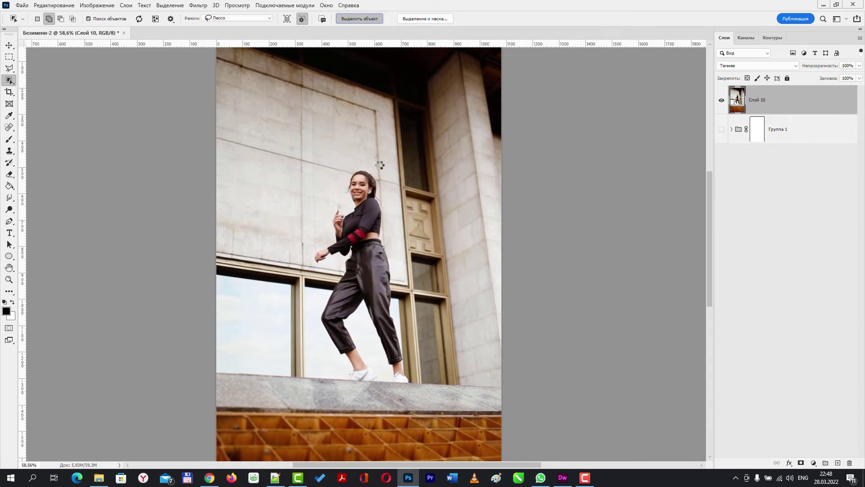
click(372, 380)
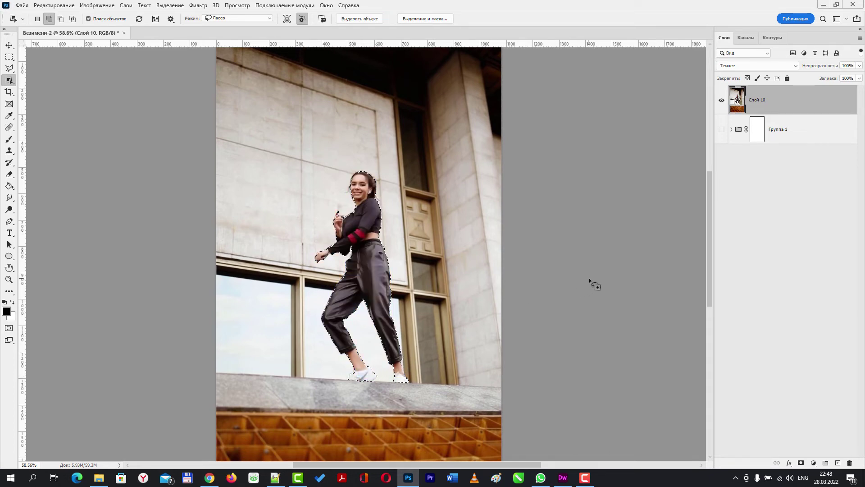
Show Группа 1, fill its mask black over the woman, deselect, and reactivate Слой 10
click(721, 130)
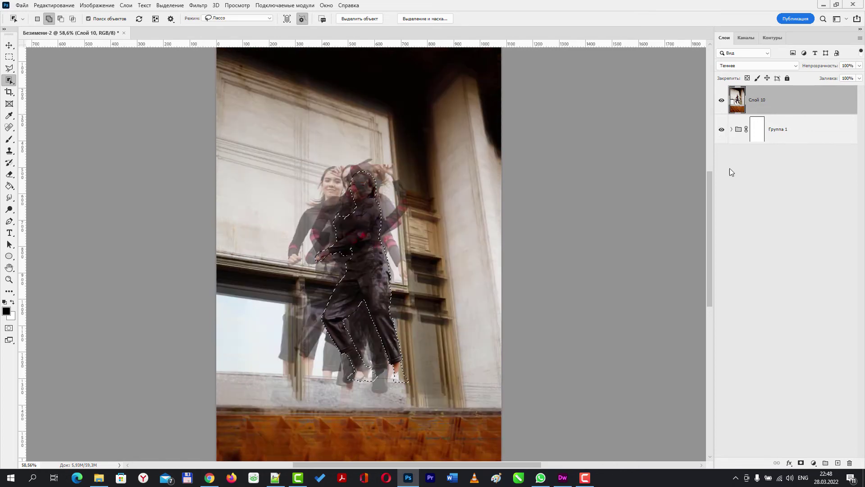
click(757, 131)
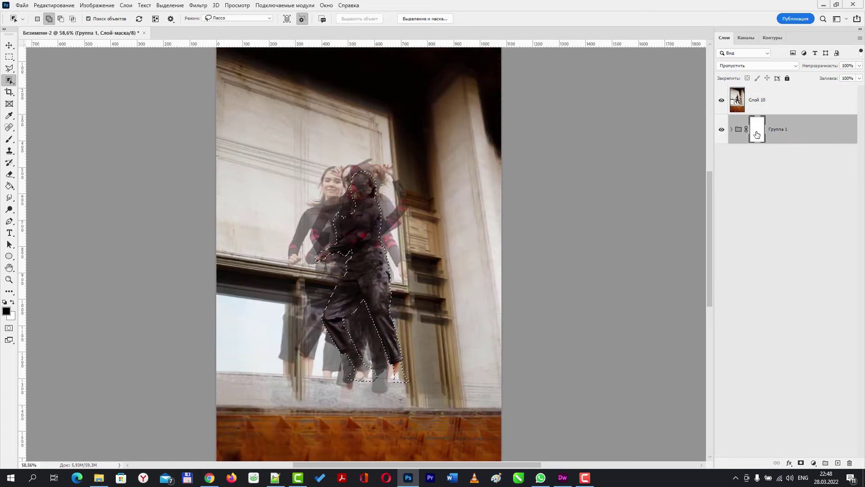
key(alt+BackSpace)
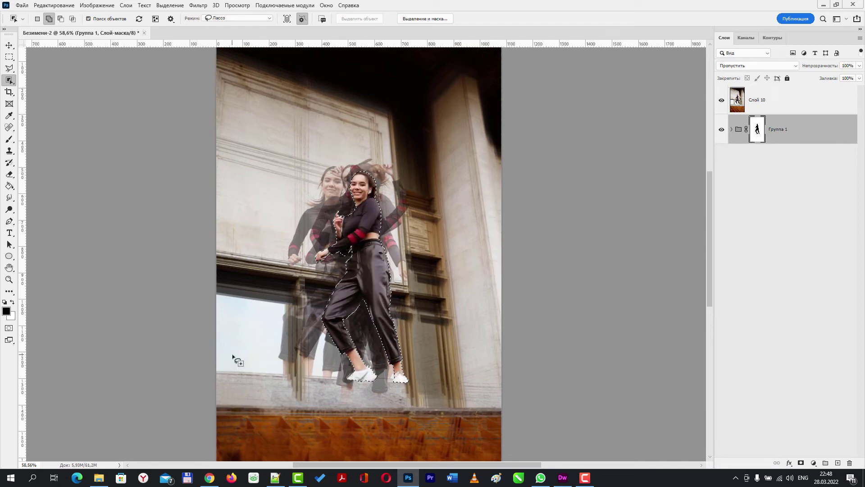
key(ctrl+d)
click(782, 104)
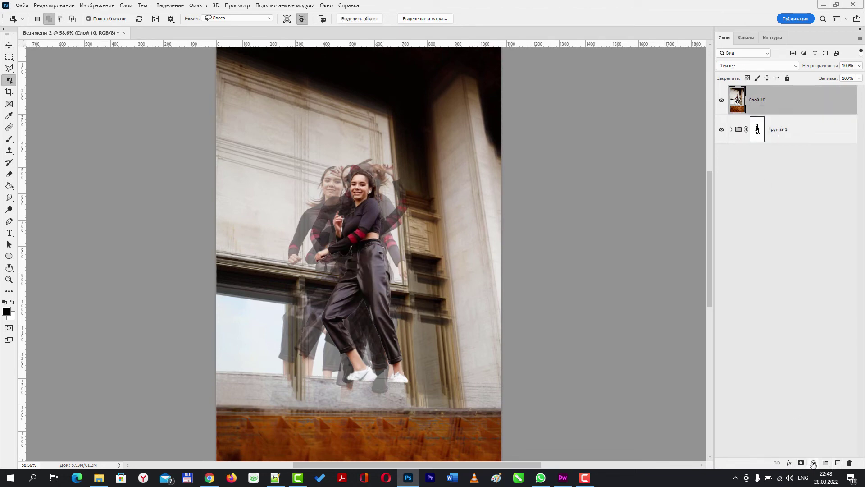
Add a Black & White adjustment layer and fine-tune the Reds slider
click(813, 463)
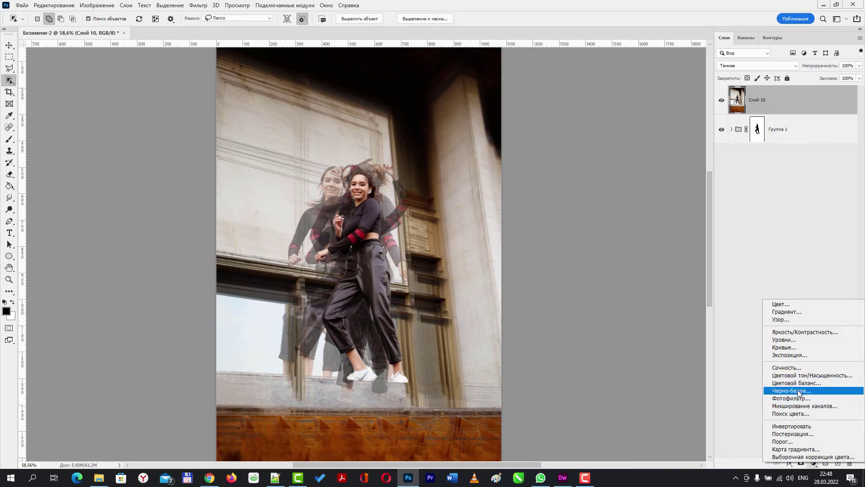
click(799, 392)
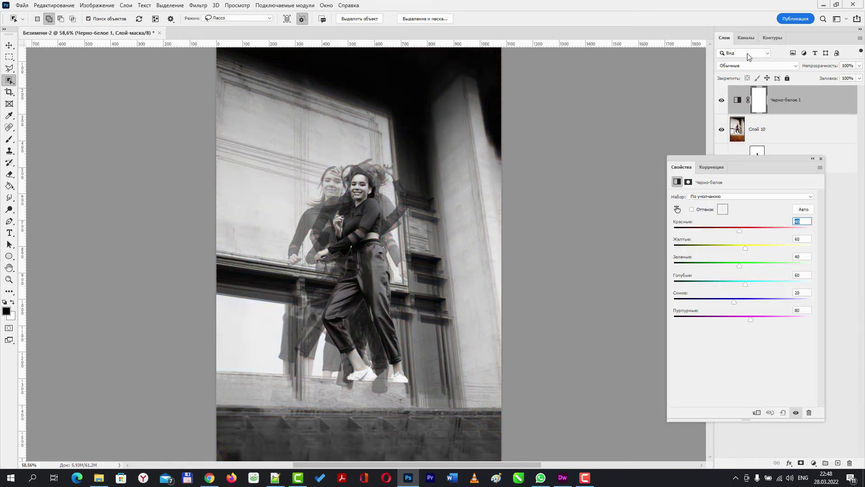
mouse_move(743, 158)
mouse_down()
mouse_move(687, 139)
mouse_move(617, 93)
mouse_up()
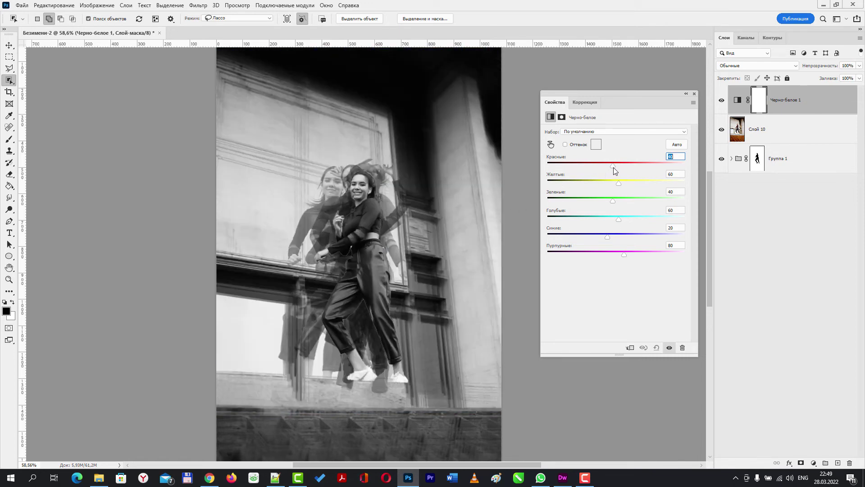
drag(613, 167, 637, 167)
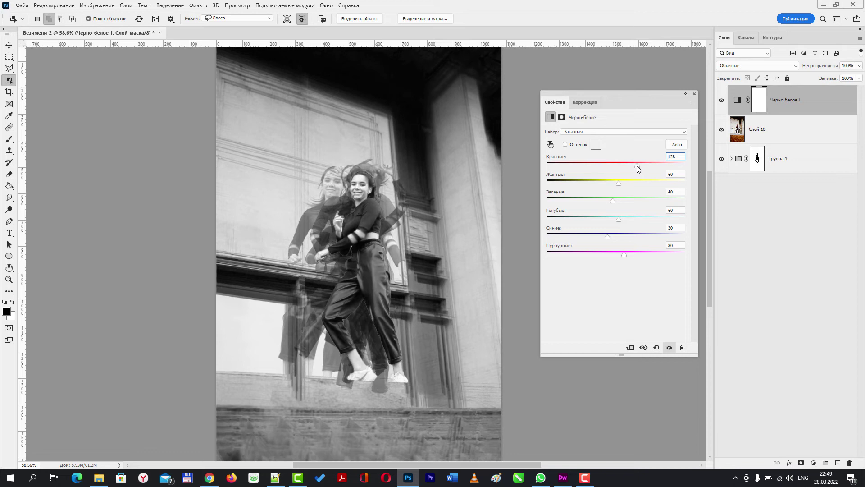
drag(634, 167, 629, 165)
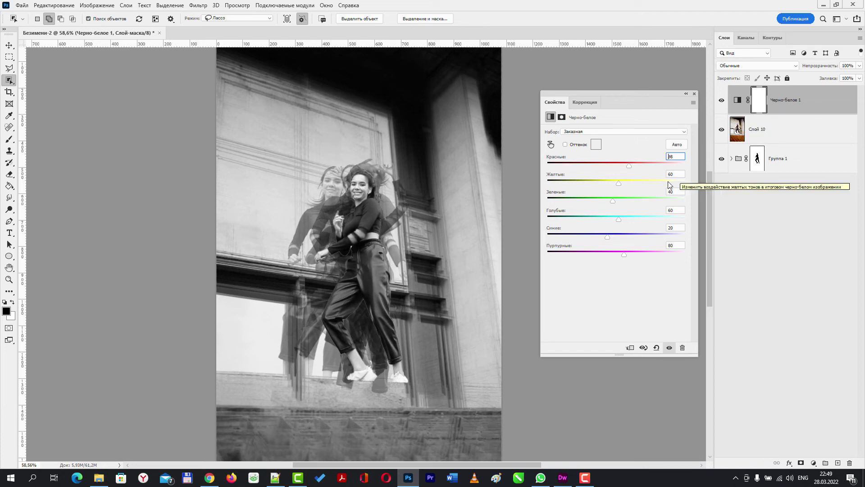
Set Yellows 85, Greens 59, Cyans 70, Blues 79 and darken Magentas
mouse_move(618, 182)
mouse_down()
mouse_move(643, 184)
mouse_move(572, 185)
mouse_move(624, 184)
mouse_up()
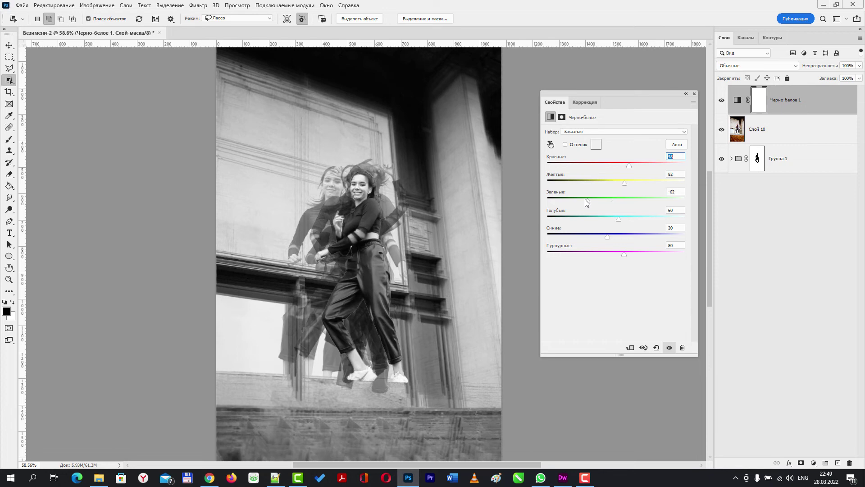
drag(613, 200, 619, 201)
drag(618, 219, 621, 219)
mouse_move(606, 235)
mouse_down()
mouse_move(624, 235)
mouse_move(643, 256)
mouse_up()
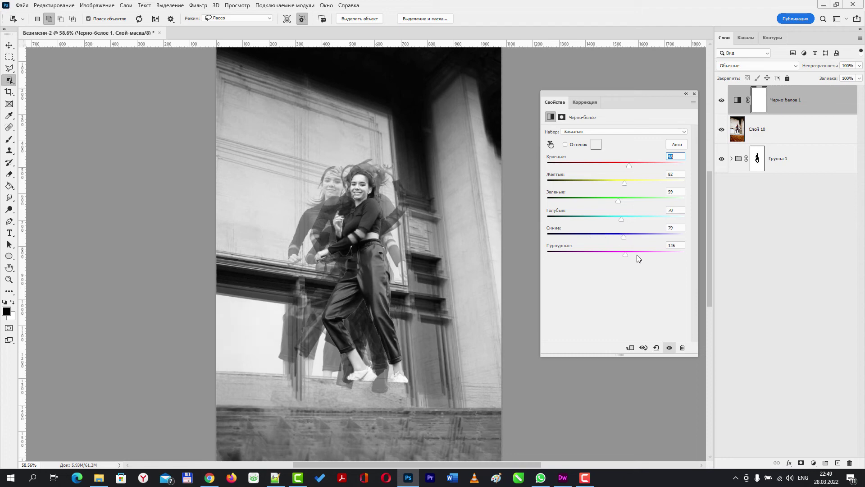
click(589, 254)
click(586, 255)
click(694, 93)
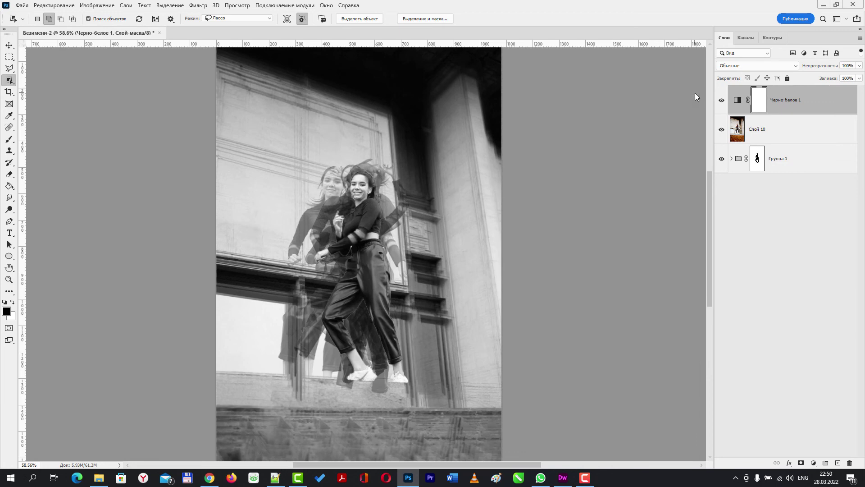
Crop to a 1:1 square with the image shifted down, then zoom in
click(8, 46)
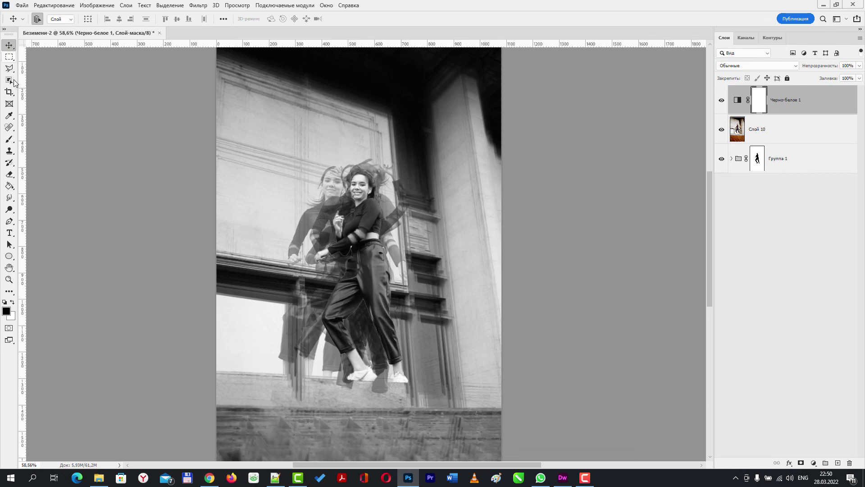
click(9, 93)
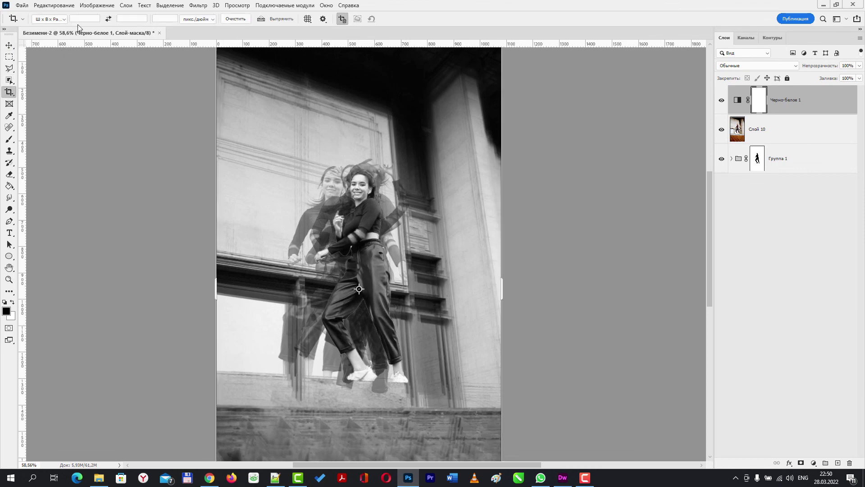
click(49, 19)
click(50, 55)
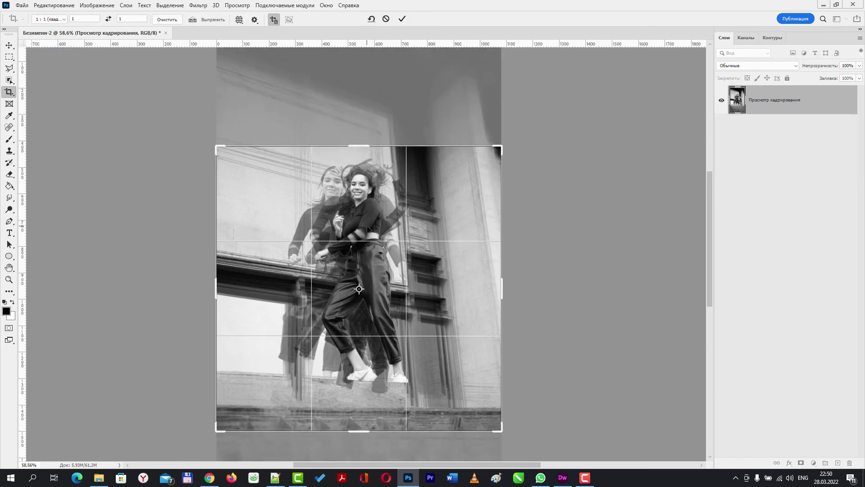
drag(369, 251, 370, 275)
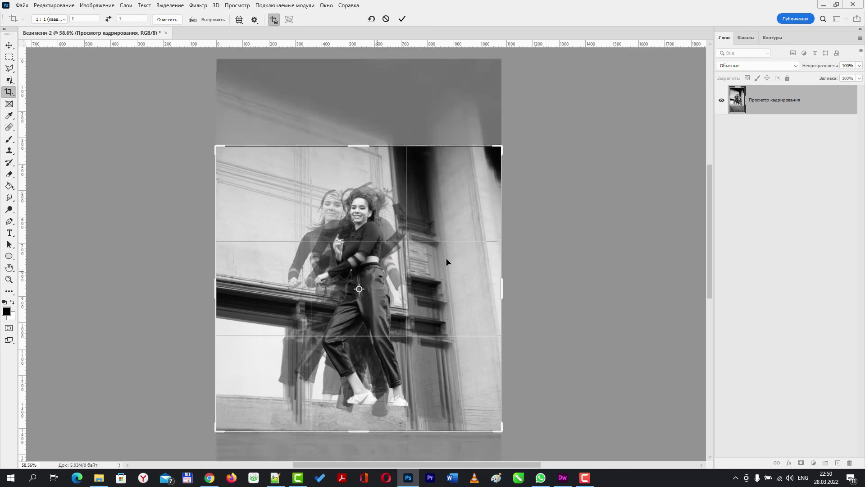
click(404, 20)
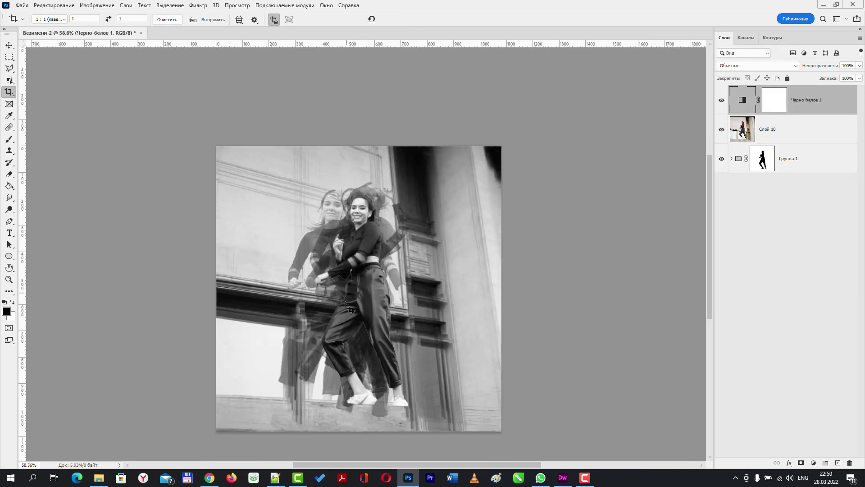
scroll(351, 309, up, 3)
drag(350, 309, 352, 278)
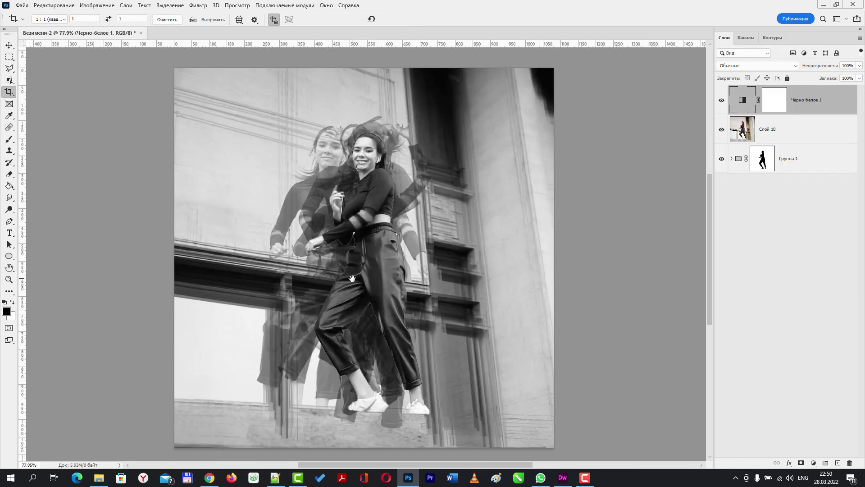
click(6, 49)
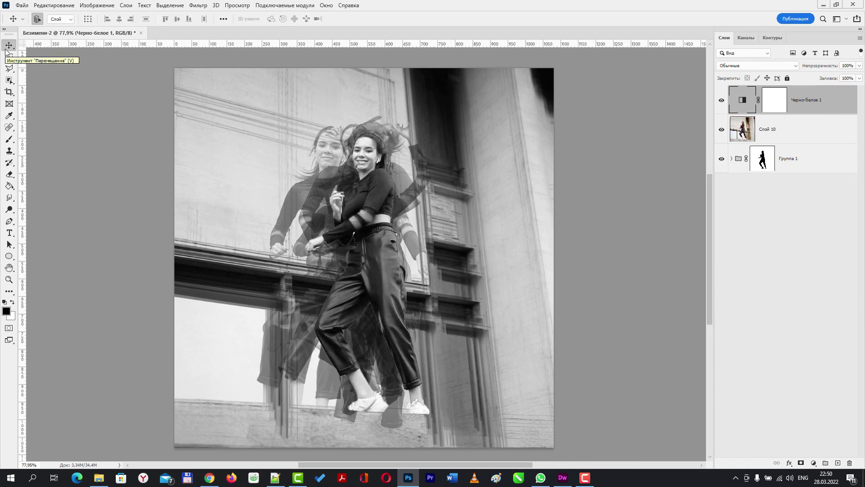